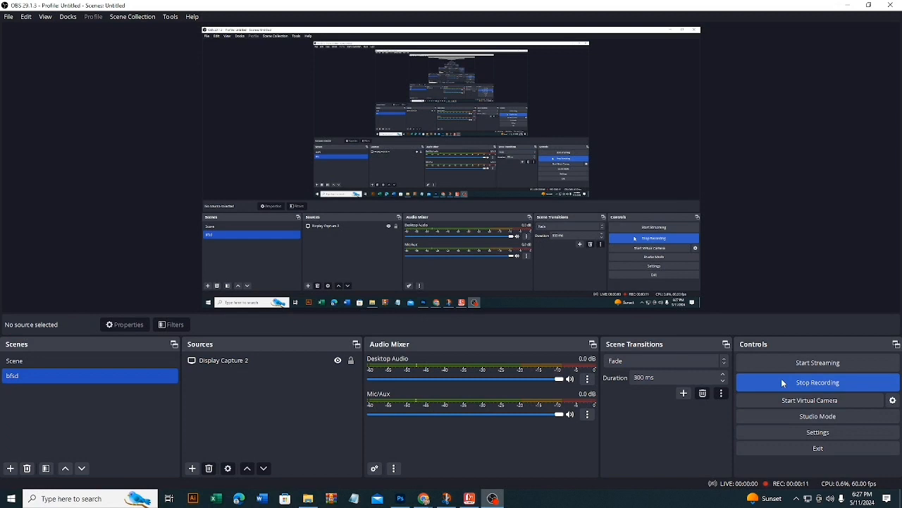
Switch to Photoshop and hide Group 2, which holds the neckline border, in the 163.tif design
click(401, 499)
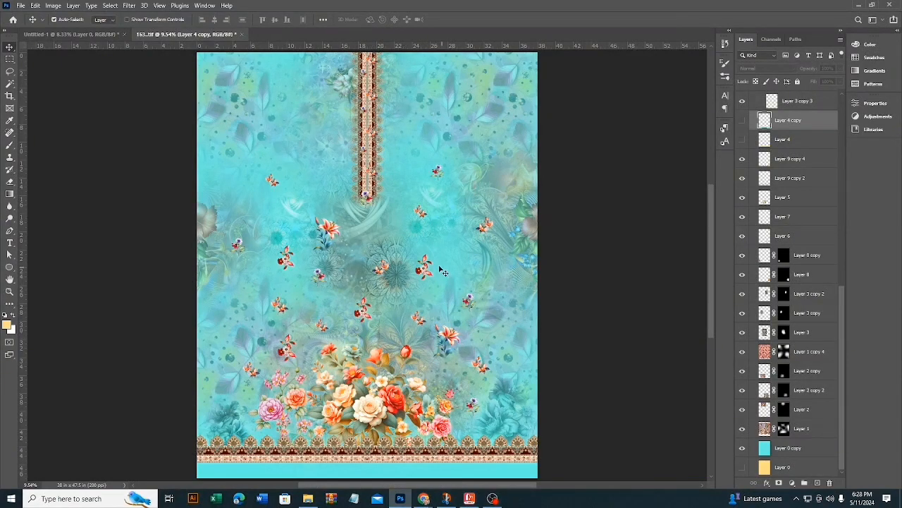
click(371, 155)
scroll(804, 239, up, 4)
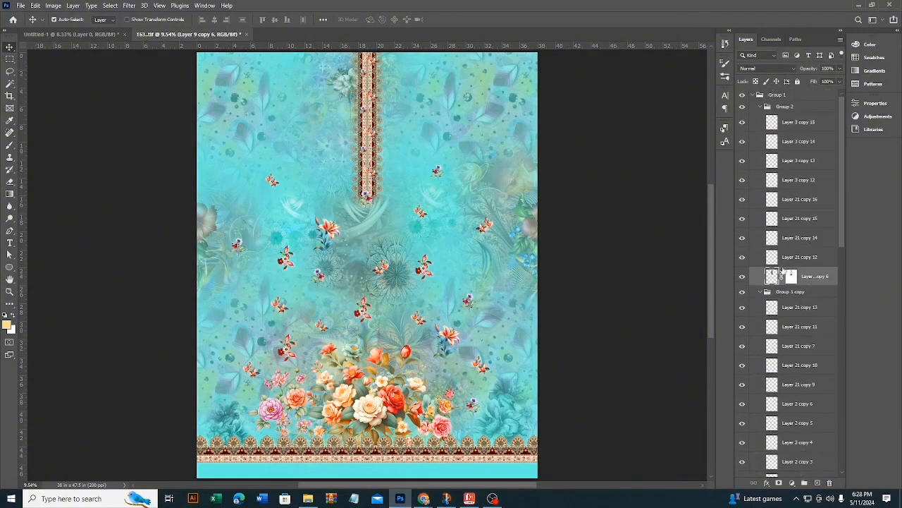
click(761, 107)
click(742, 106)
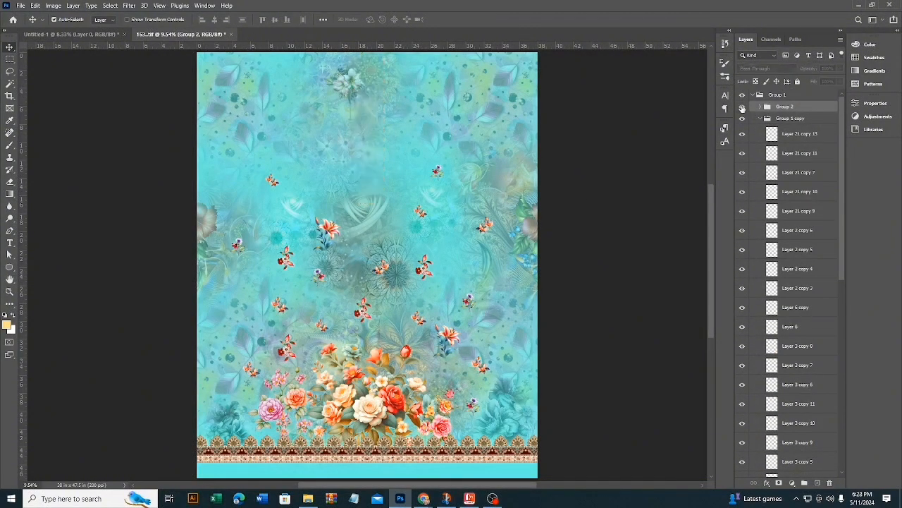
click(742, 106)
click(742, 106)
Collapse Group 1 so its nested layers are folded away
click(753, 96)
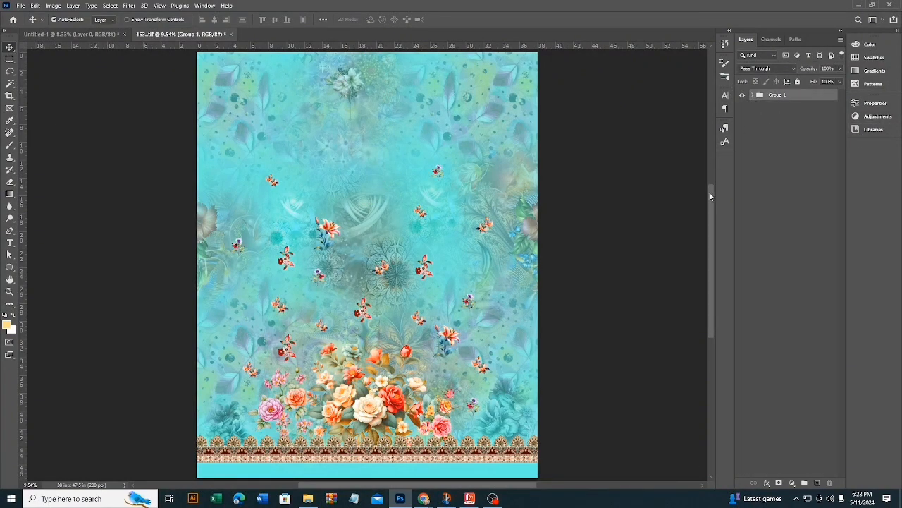
click(752, 96)
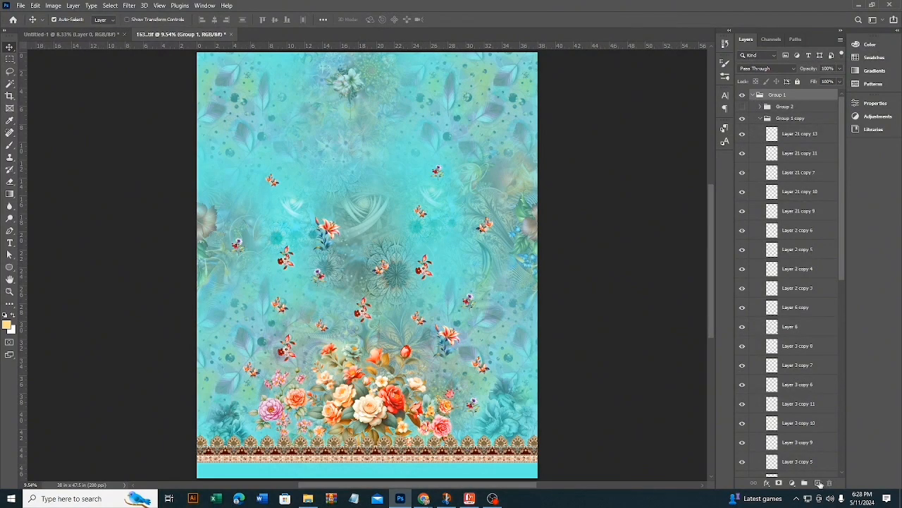
click(753, 96)
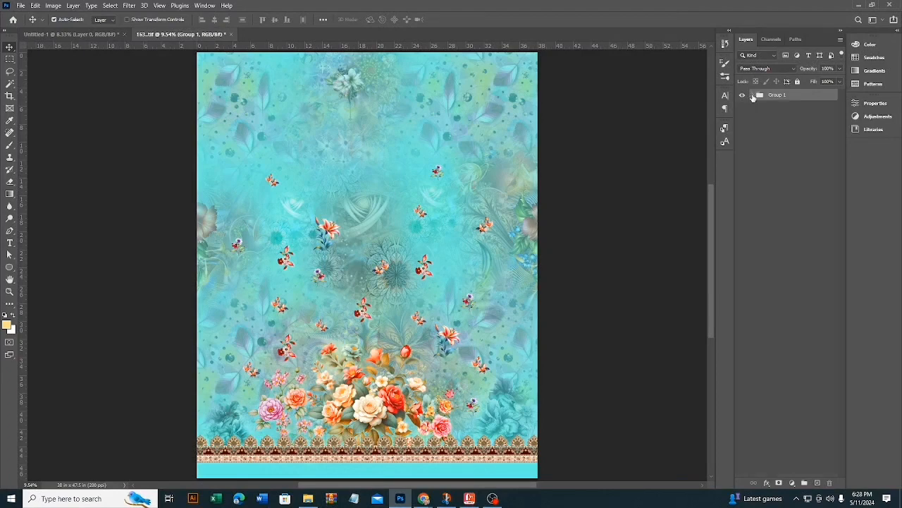
Crop the design to its existing canvas bounds and return to the Move tool
click(9, 97)
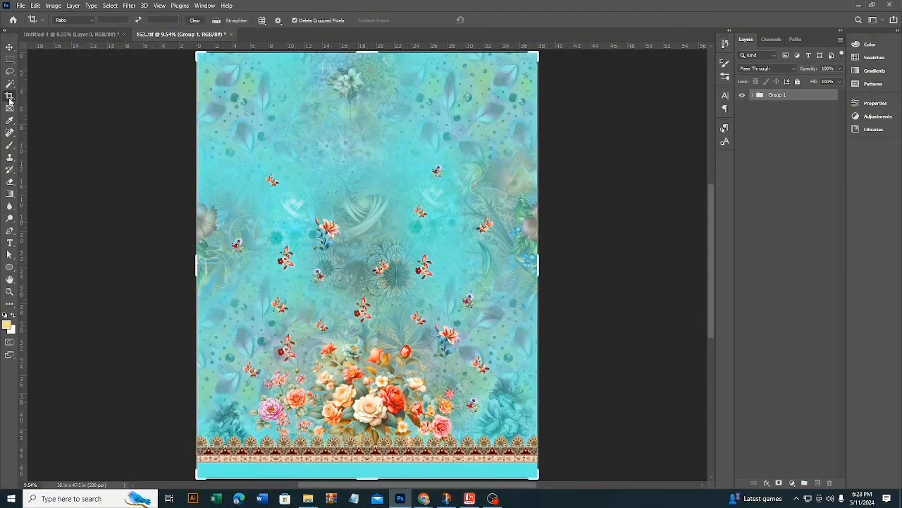
key(Return)
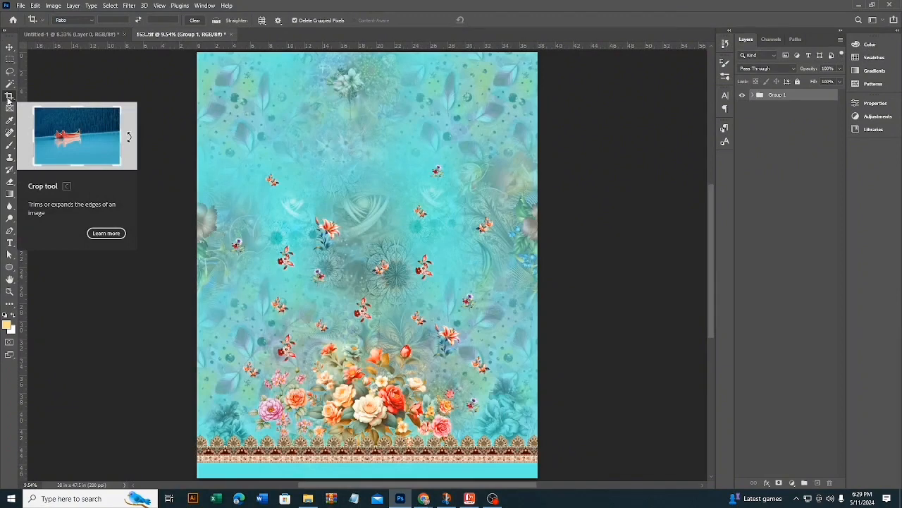
click(11, 47)
scroll(455, 233, down, 1)
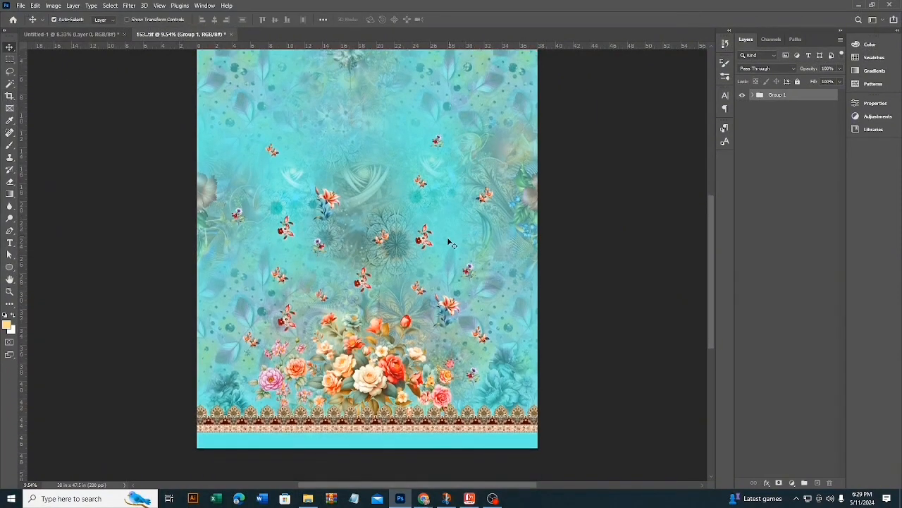
scroll(471, 345, down, 2)
scroll(423, 353, up, 1)
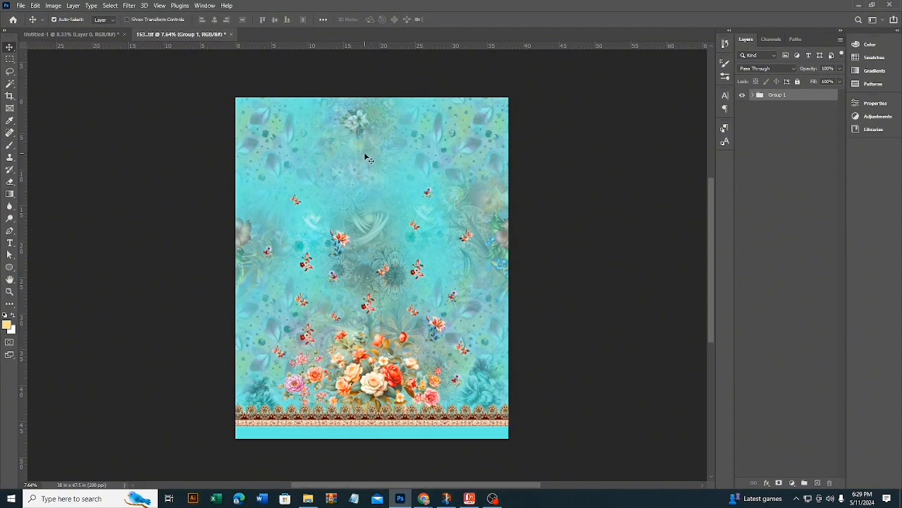
key(ctrl+n)
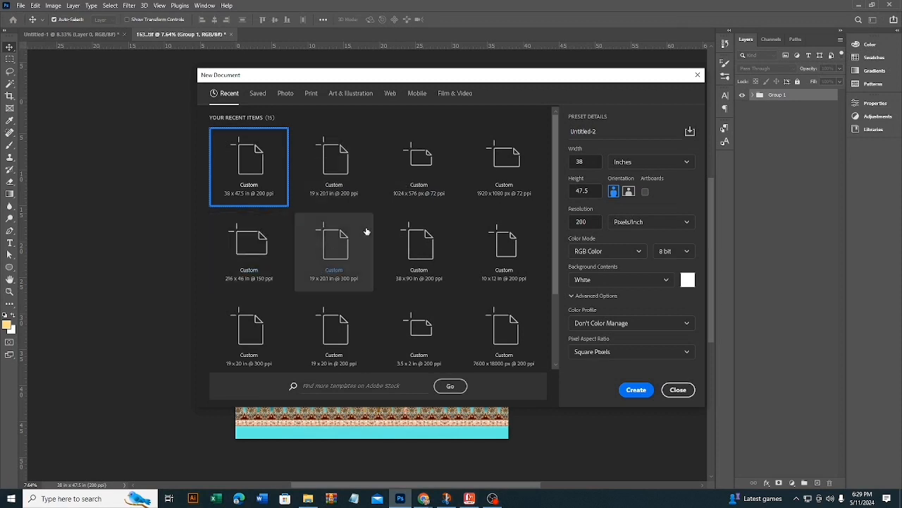
click(698, 74)
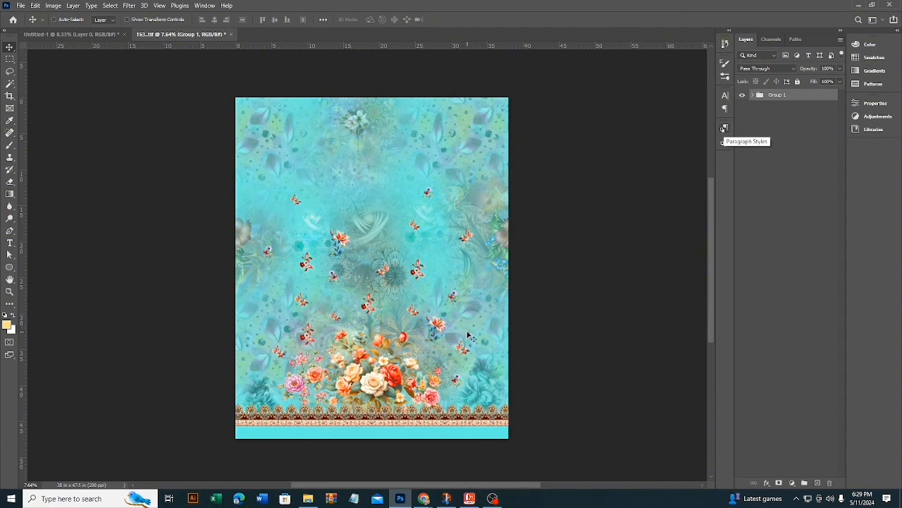
Extend the canvas height to 68 inches, anchored at the top centre so the extra space lies below the artwork
key(ctrl+alt+c)
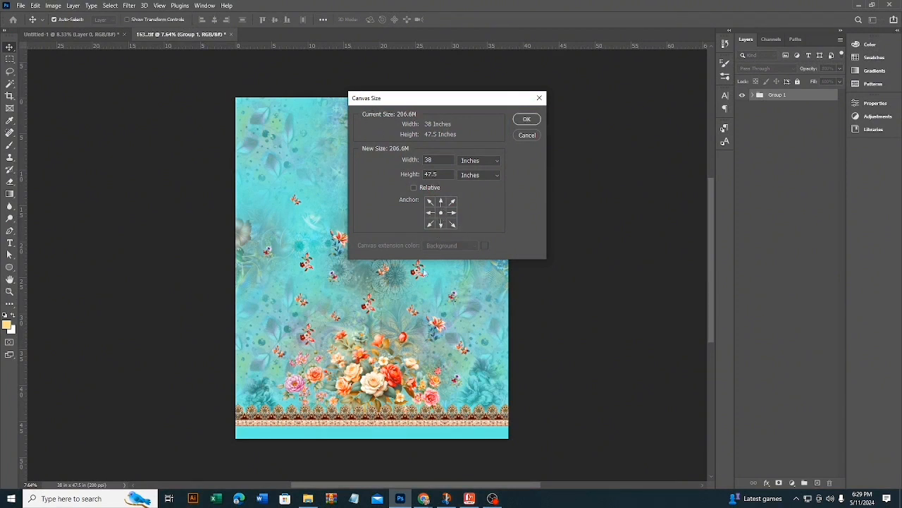
scroll(376, 412, down, 2)
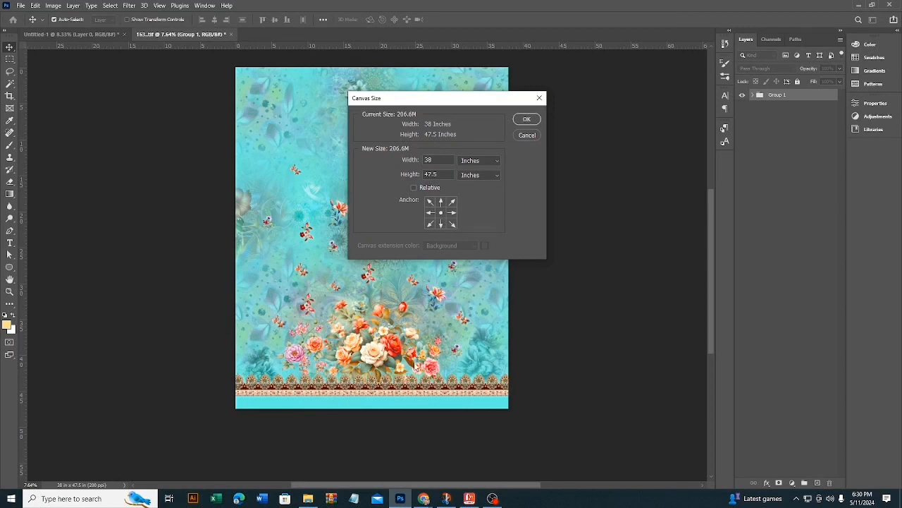
click(441, 224)
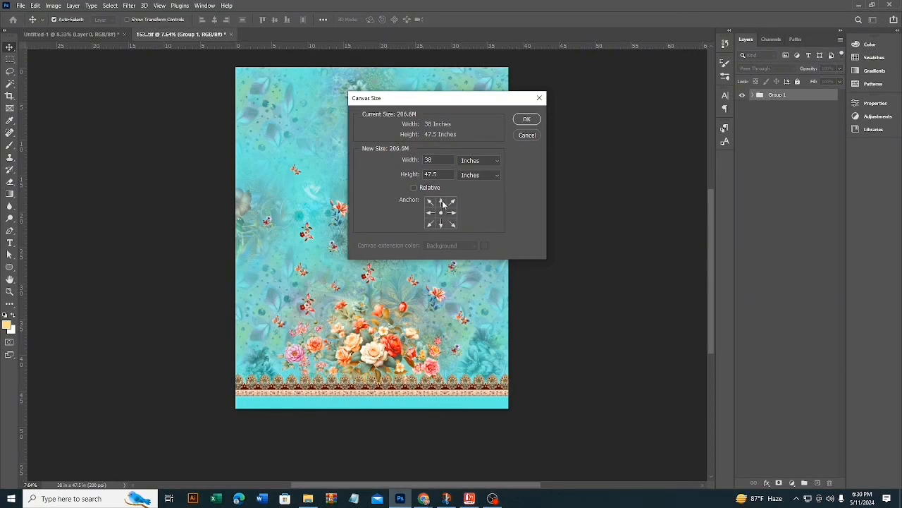
click(441, 202)
drag(447, 174, 395, 199)
text(68)
click(527, 119)
Add a new layer beneath Group 1 and fill it with the white background colour
scroll(423, 346, down, 3)
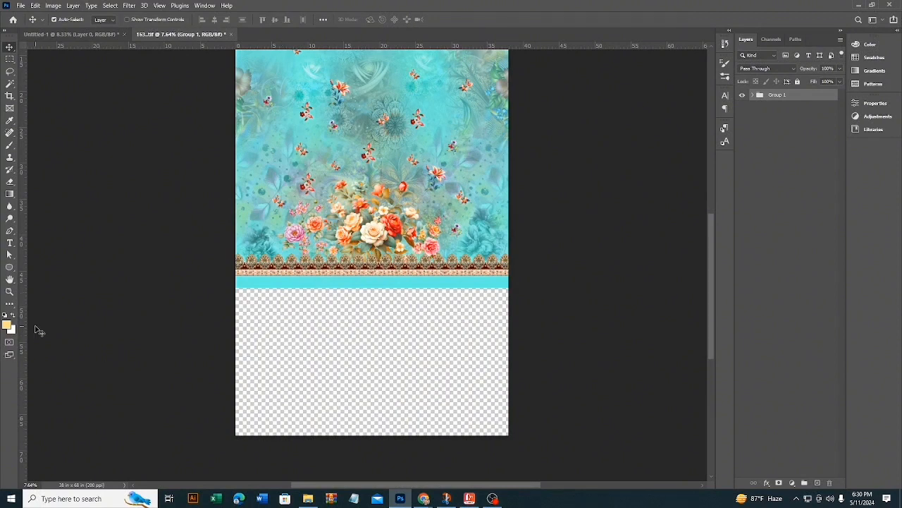
click(818, 483)
drag(800, 99, 802, 140)
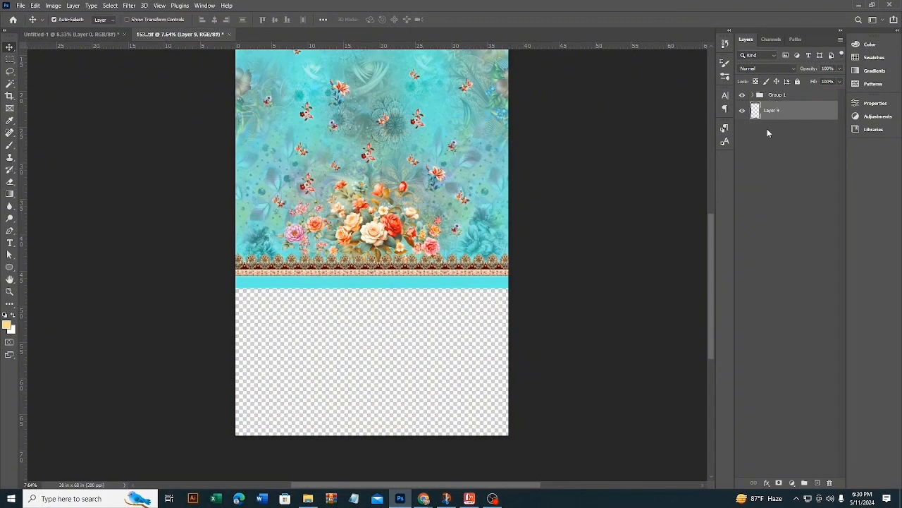
click(12, 331)
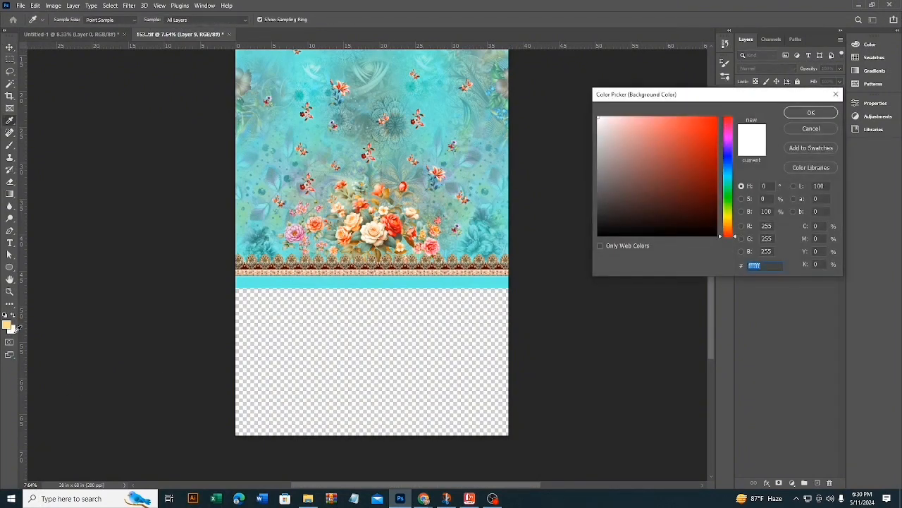
click(811, 113)
key(v)
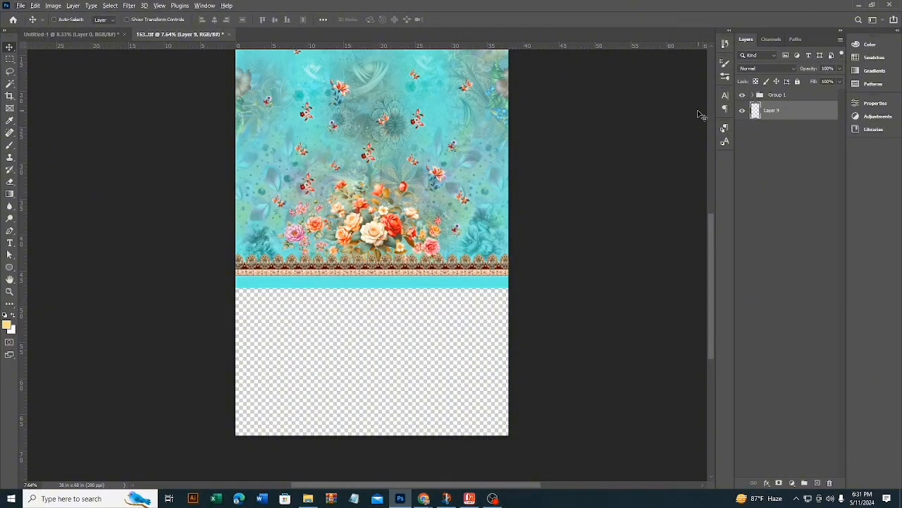
key(ctrl+BackSpace)
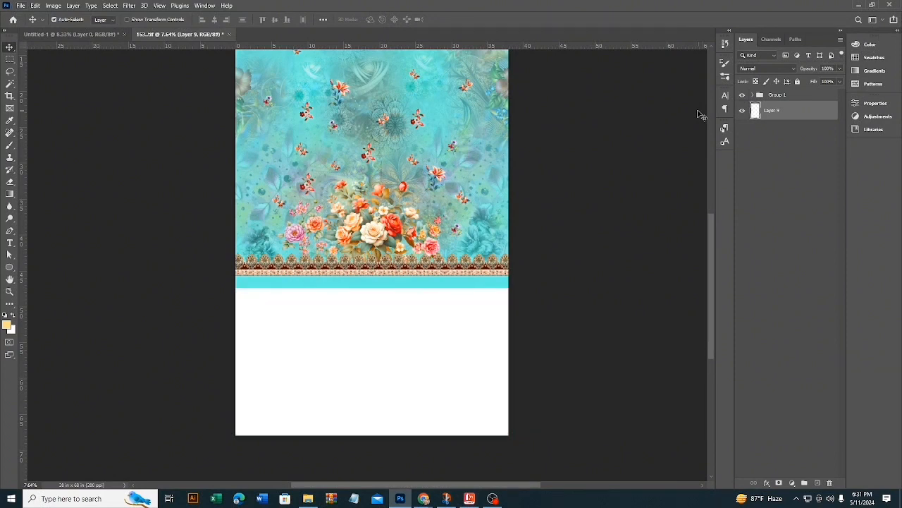
Create a new 19 x 20.1 inch document at 200 ppi and unlock its background layer
click(817, 95)
scroll(530, 207, down, 3)
drag(529, 207, 564, 274)
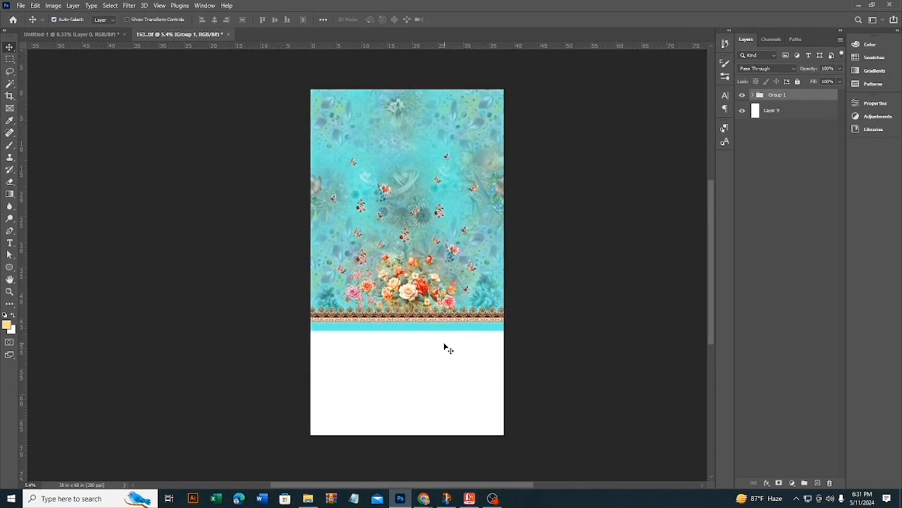
scroll(445, 346, up, 1)
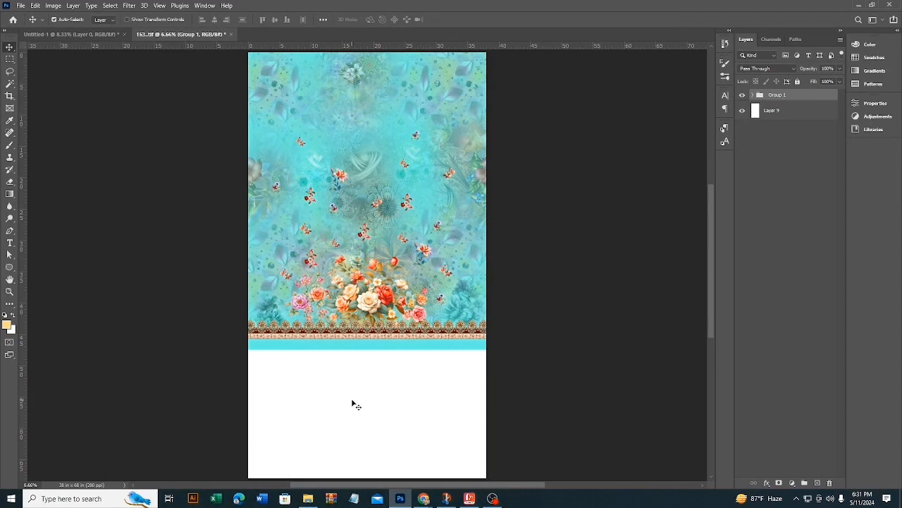
key(ctrl+n)
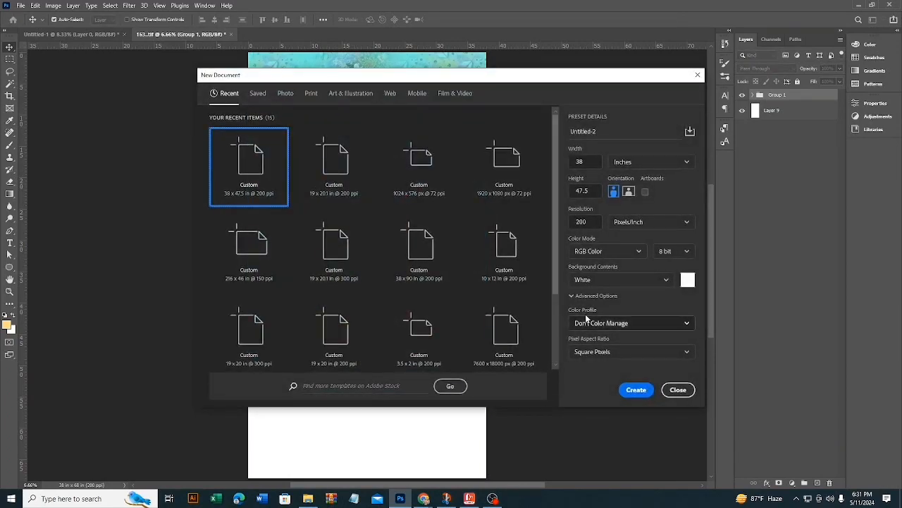
click(333, 187)
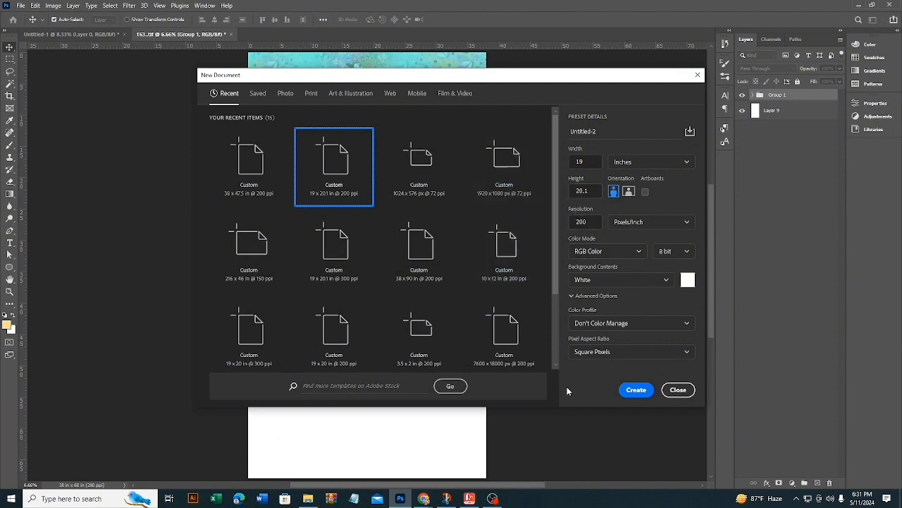
click(634, 392)
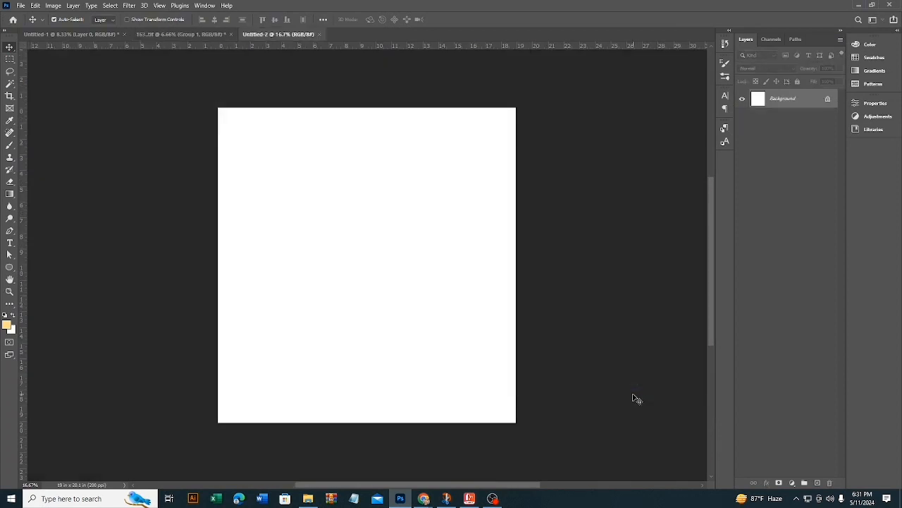
click(827, 99)
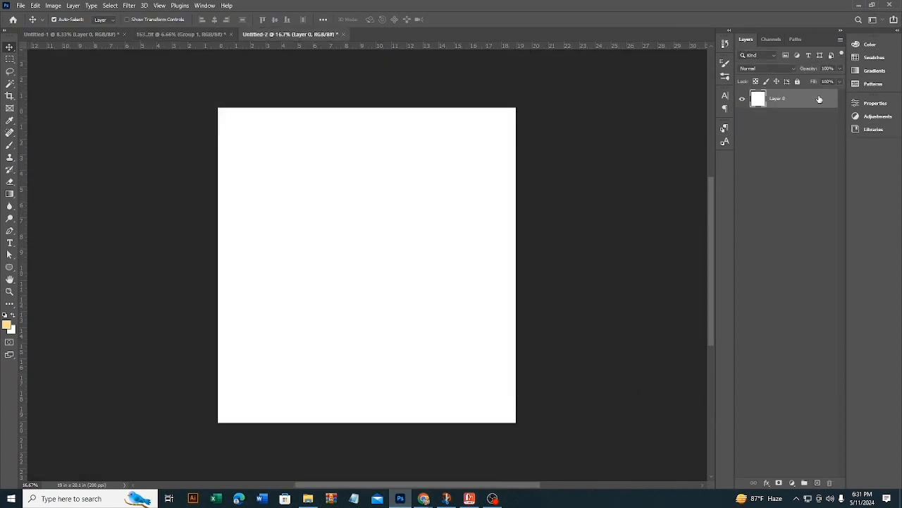
Check Group 1 by toggling its visibility in 163.tif, and copy the group into the Untitled-2 document
click(195, 36)
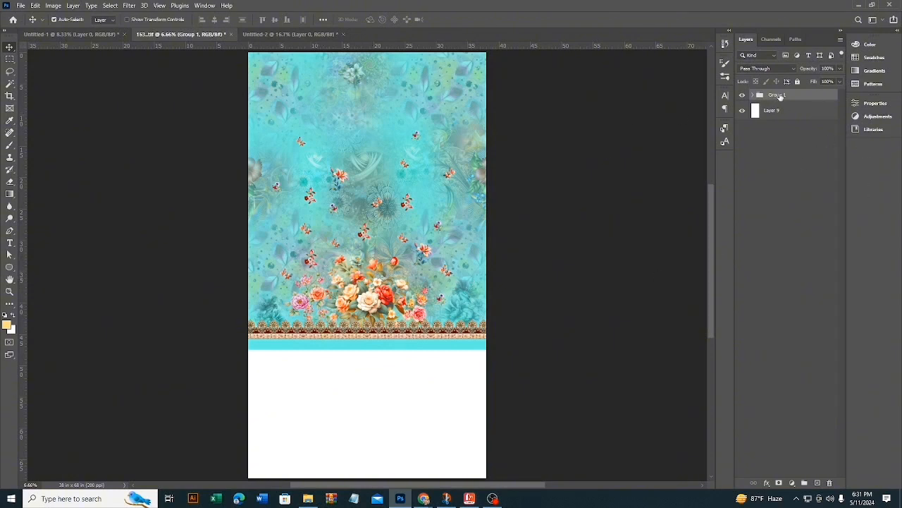
click(743, 94)
click(742, 94)
click(743, 95)
click(742, 94)
drag(791, 99, 369, 278)
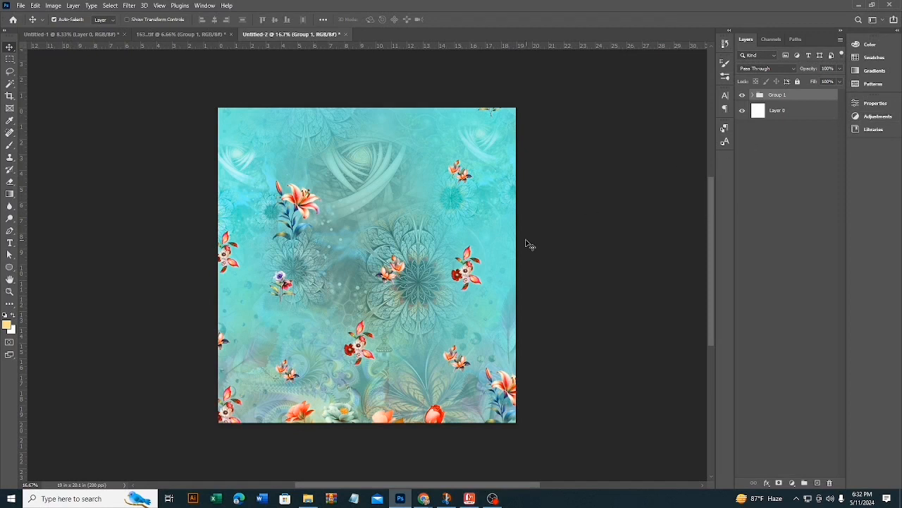
Align Group 1 with the bottom edge of the new canvas and scale it down proportionally to about 52.65%
key(ctrl+t)
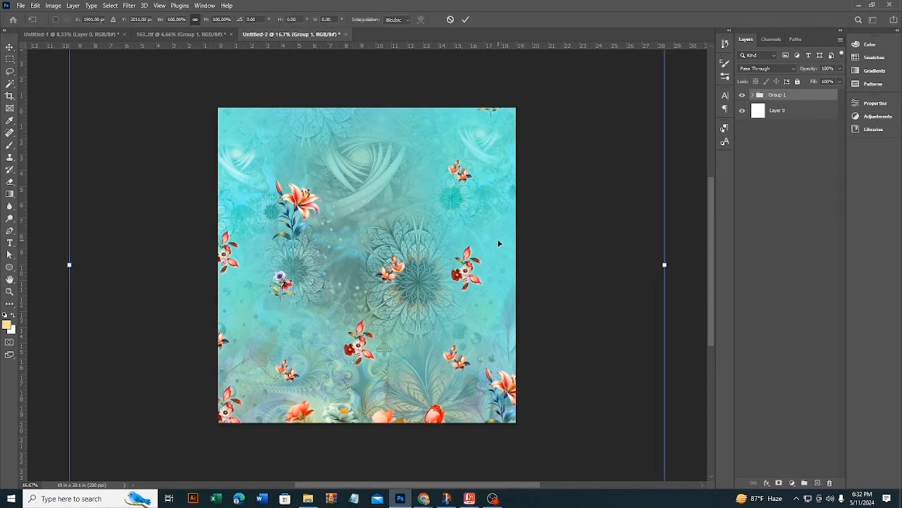
drag(524, 287, 493, 306)
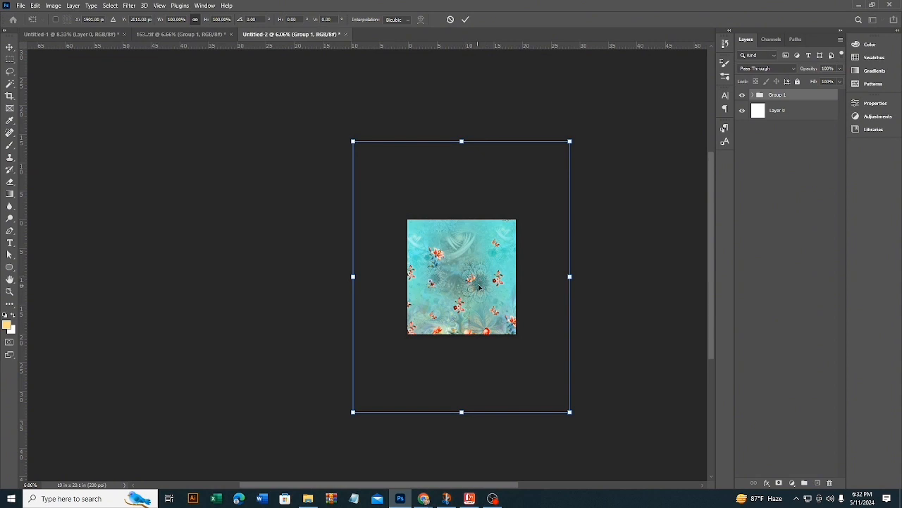
drag(469, 304, 472, 226)
scroll(462, 335, up, 2)
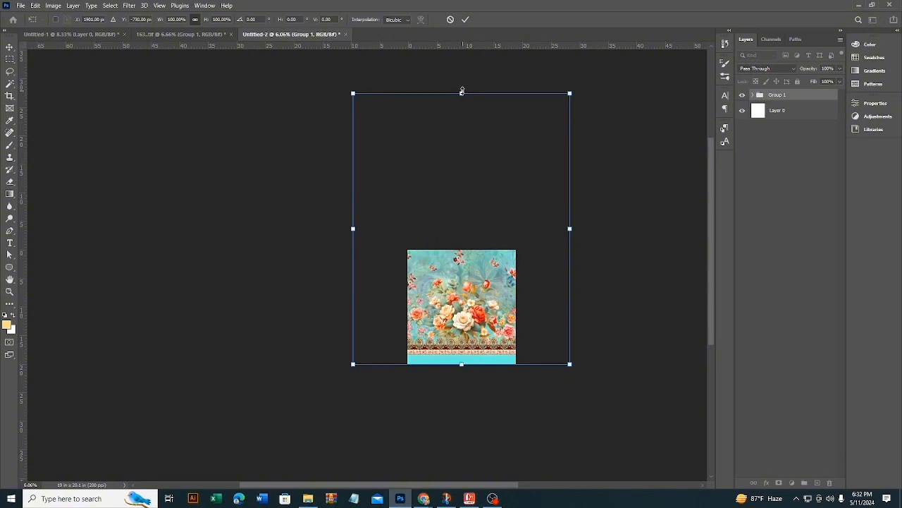
drag(462, 91, 451, 219)
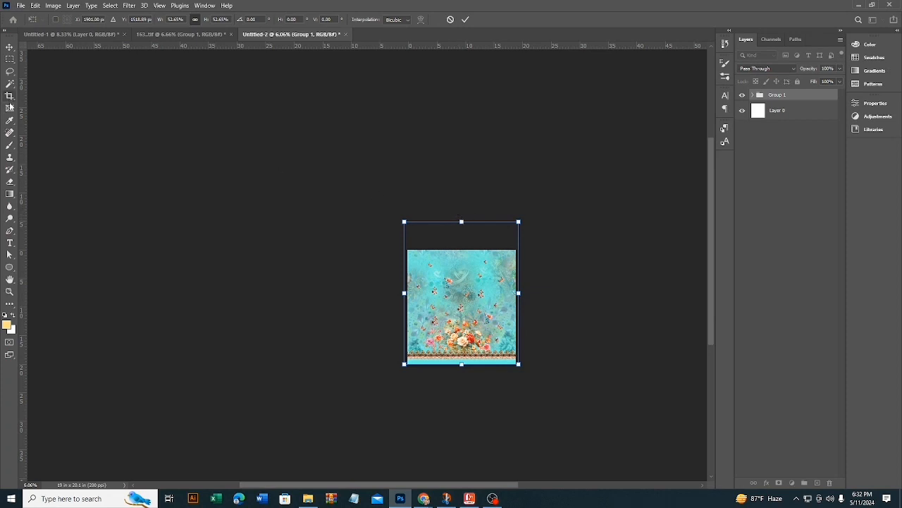
click(10, 47)
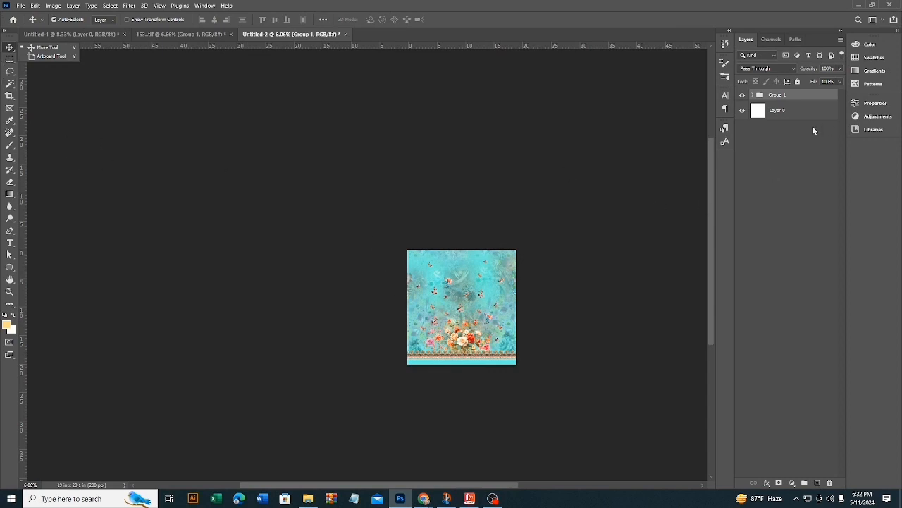
Crop Untitled-2 to its existing canvas bounds so the artwork overflowing the 19 x 20.1 inch panel is deleted
drag(467, 226, 489, 268)
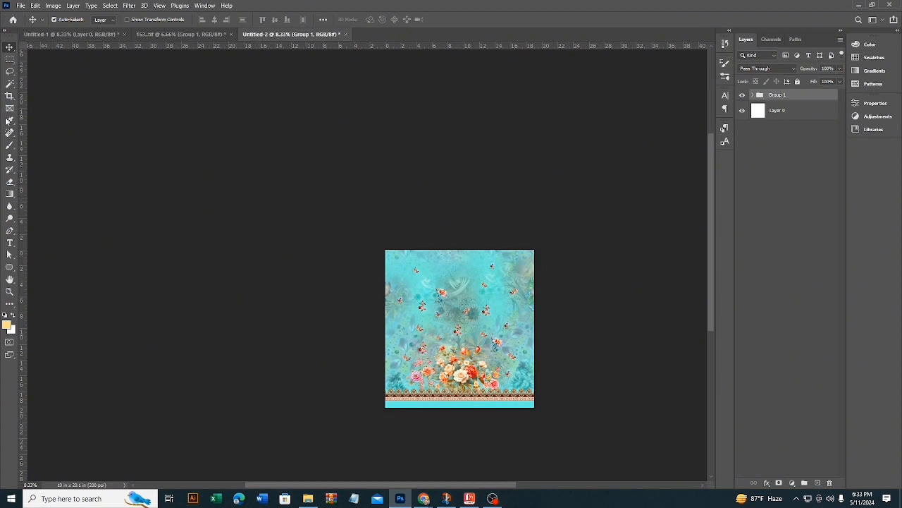
click(9, 96)
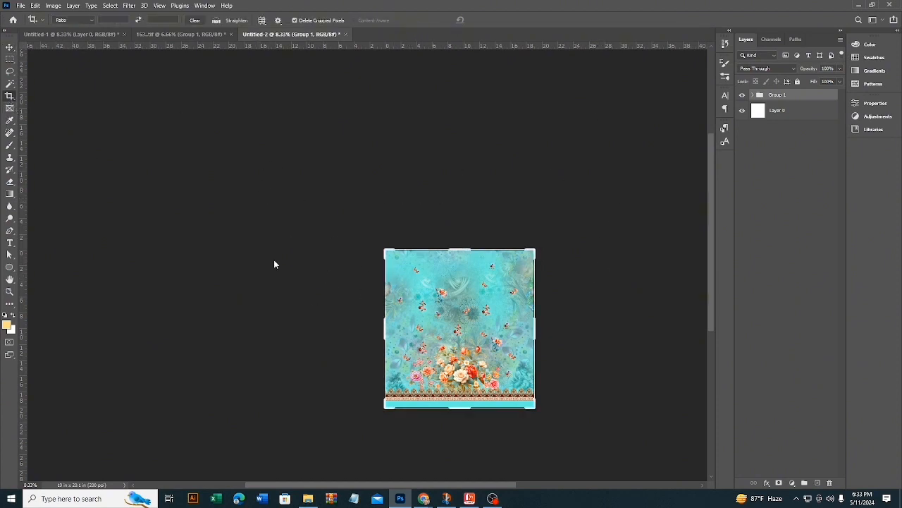
click(496, 323)
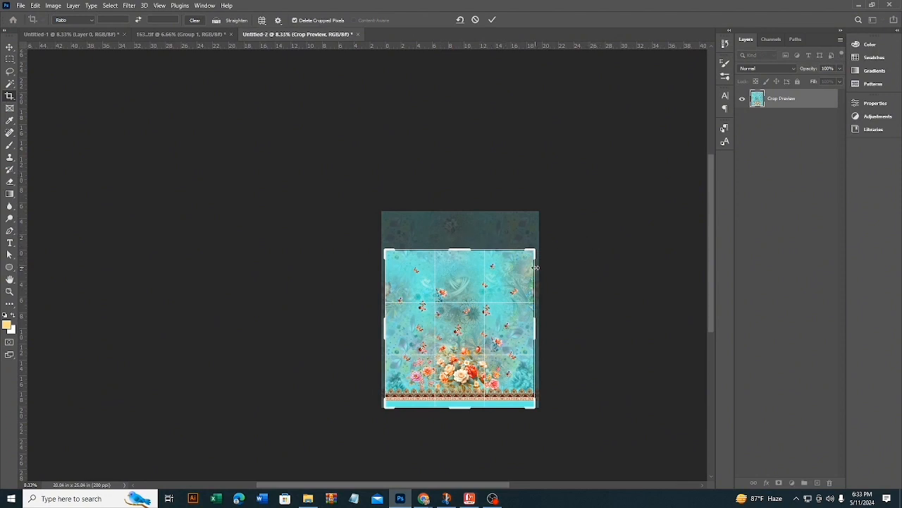
key(Return)
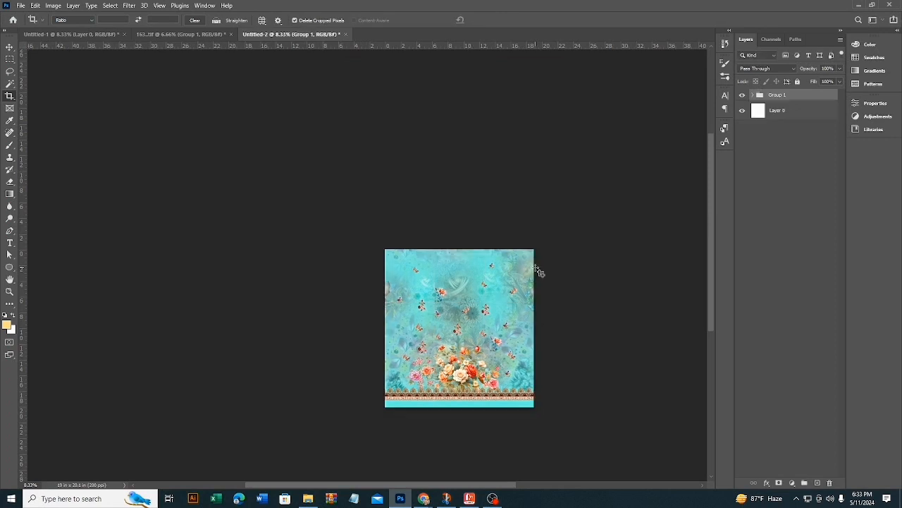
Copy the cropped Group 1 from Untitled-2 into the 163.tif document
click(10, 47)
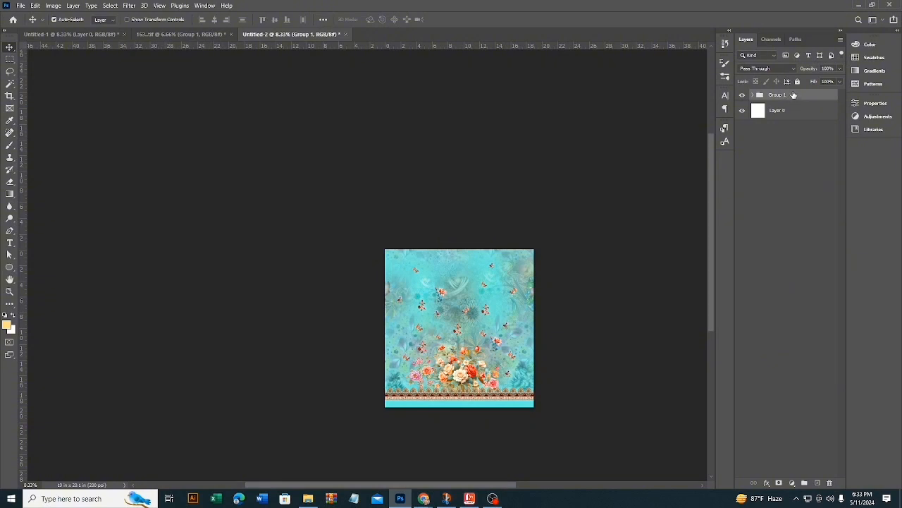
drag(795, 95, 356, 392)
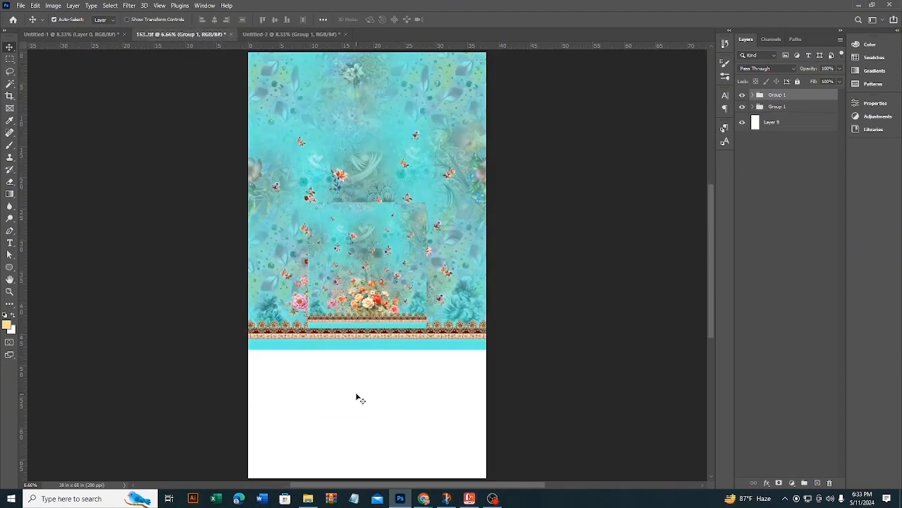
scroll(235, 297, down, 3)
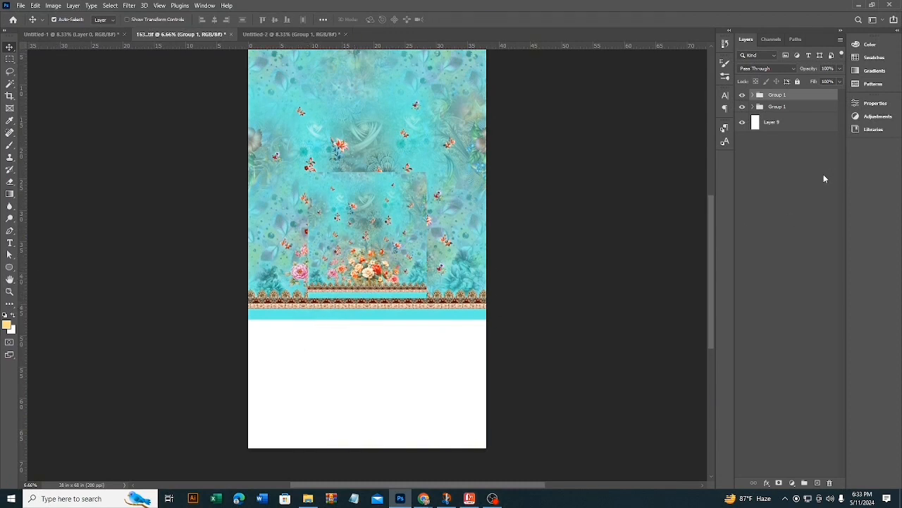
Try moving the copied small panel into the lower left corner of the white area with Free Transform, and undo the move
key(ctrl+t)
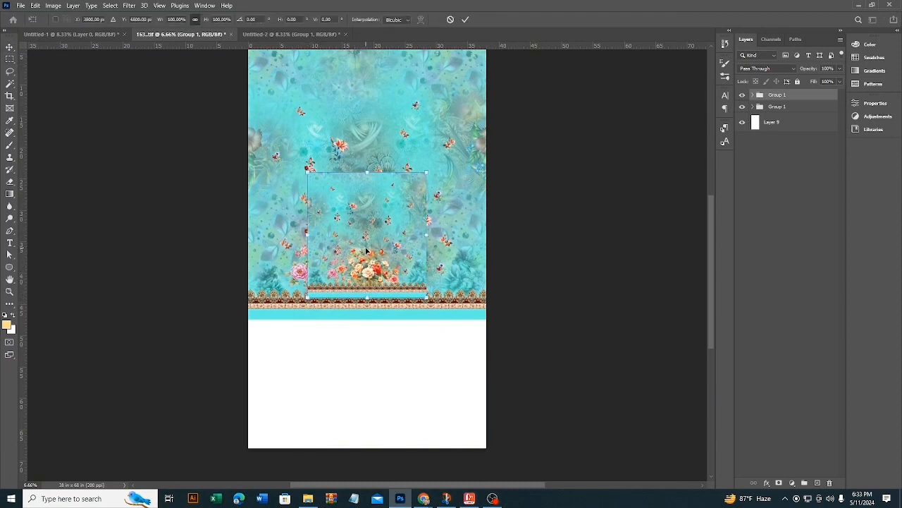
drag(366, 250, 307, 399)
key(Return)
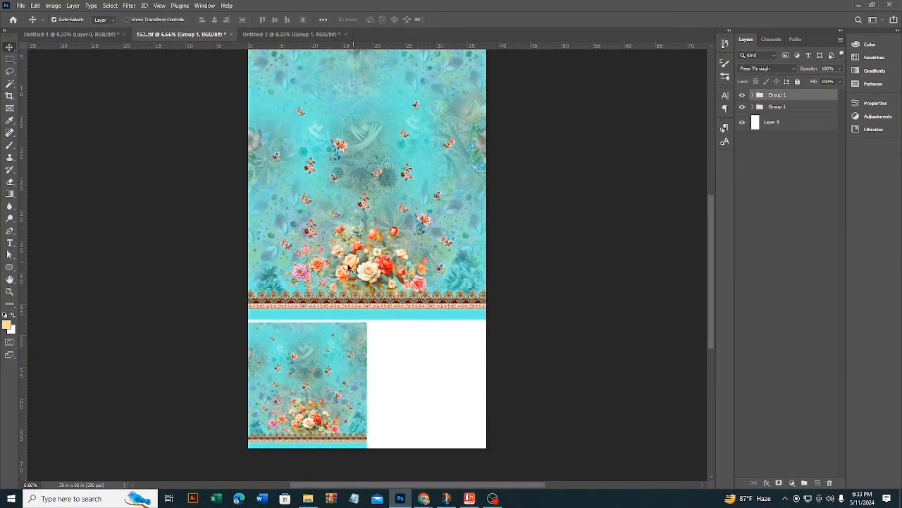
key(ctrl+z)
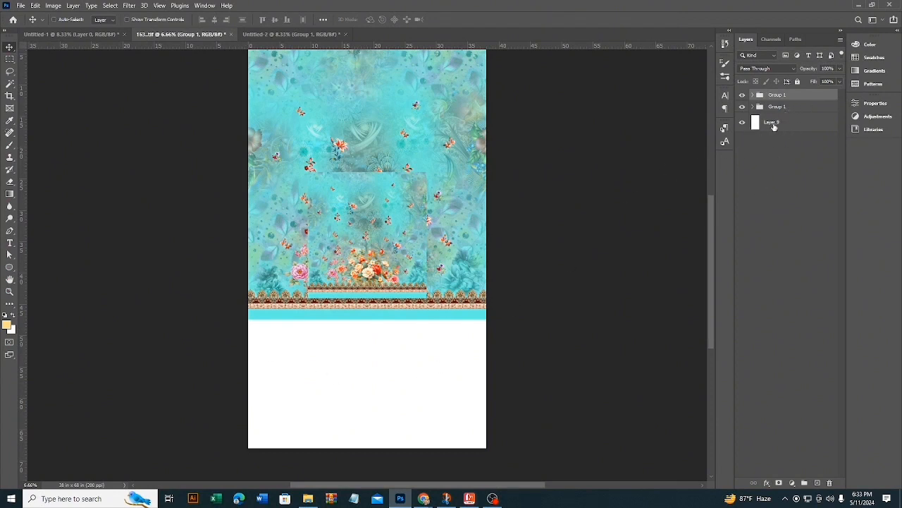
Select Layer 9 together with the copied Group 1, and check the original Group 1 by toggling its visibility
click(773, 125)
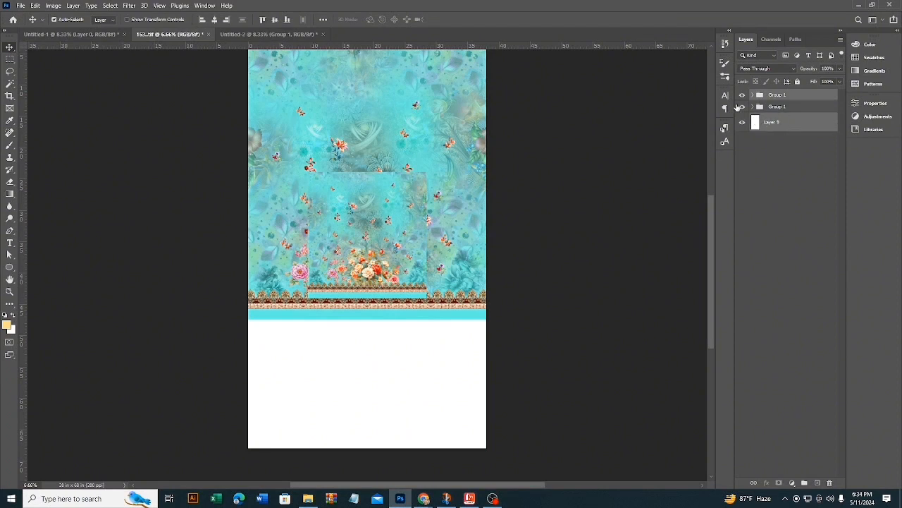
click(742, 107)
click(743, 108)
click(742, 108)
click(742, 108)
click(743, 108)
click(742, 108)
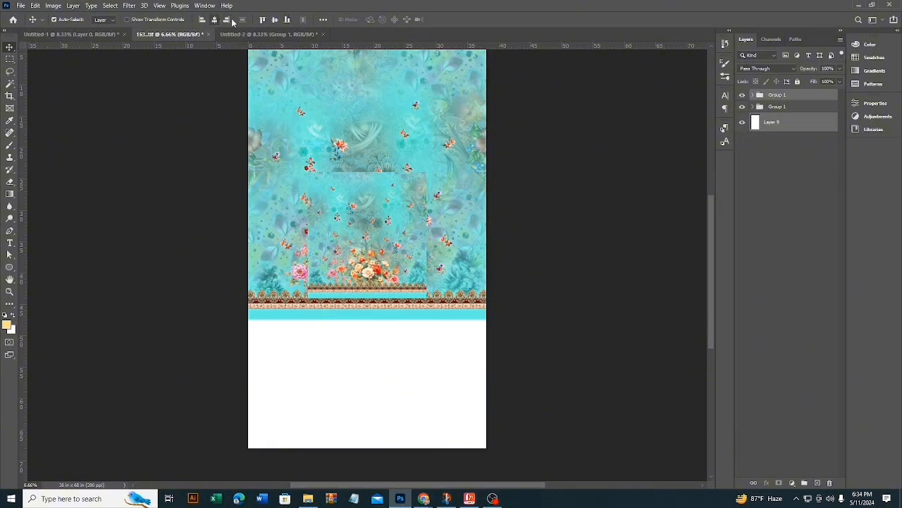
Try aligning the copied small panel to the top edge, bottom edge and vertical centre of Layer 9
scroll(298, 77, up, 3)
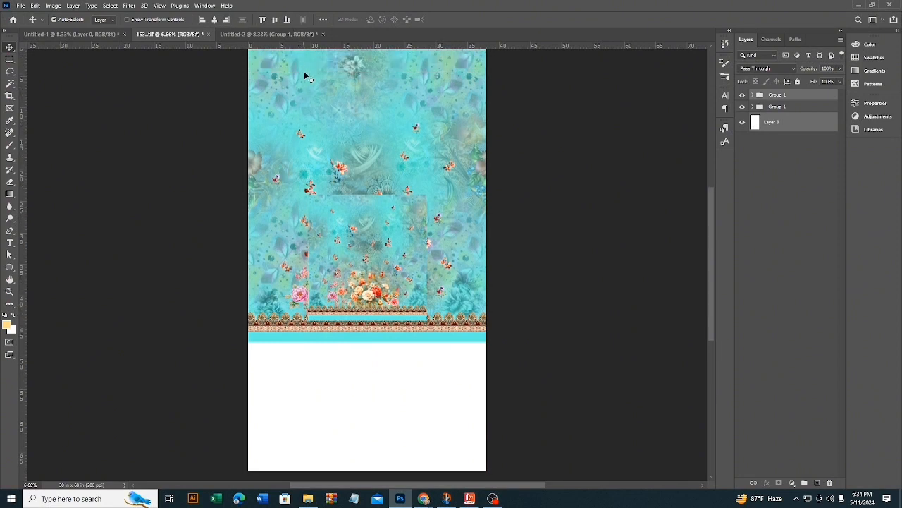
click(266, 24)
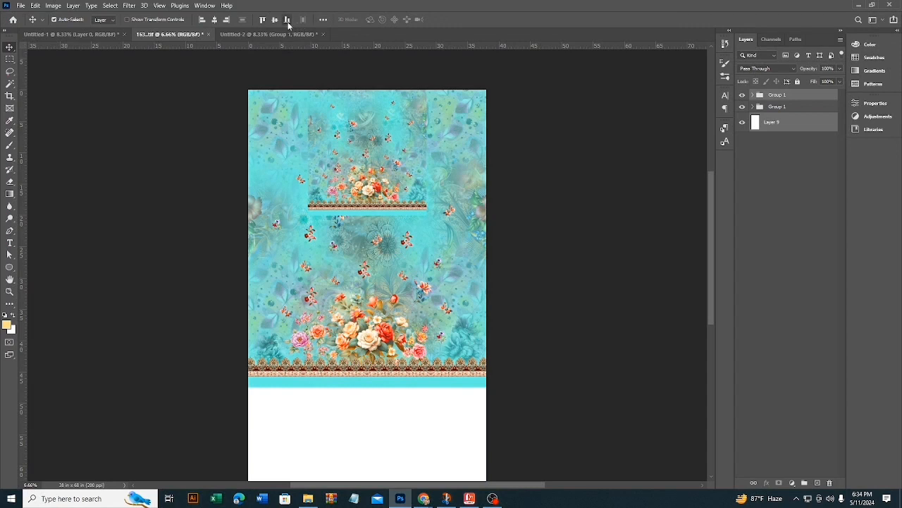
click(287, 21)
click(275, 21)
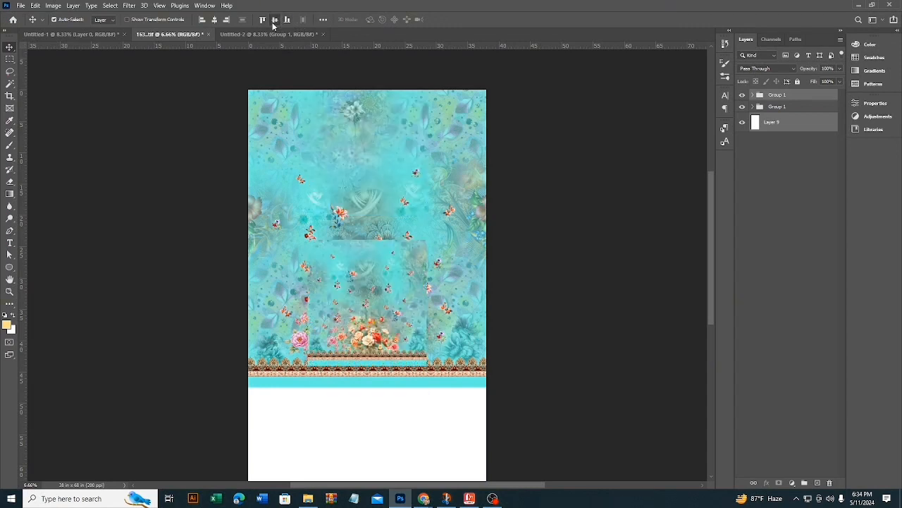
Align the copied small panel to the left and bottom edges of Layer 9
click(203, 20)
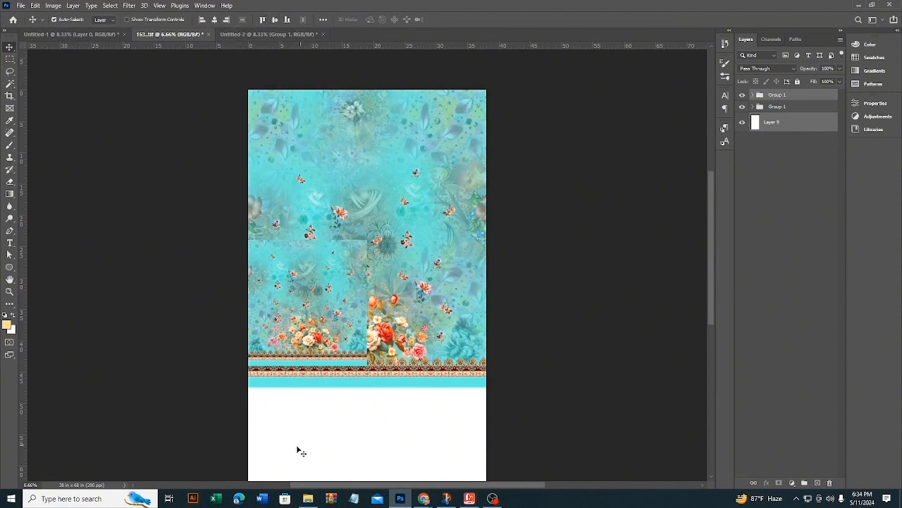
scroll(300, 433, down, 2)
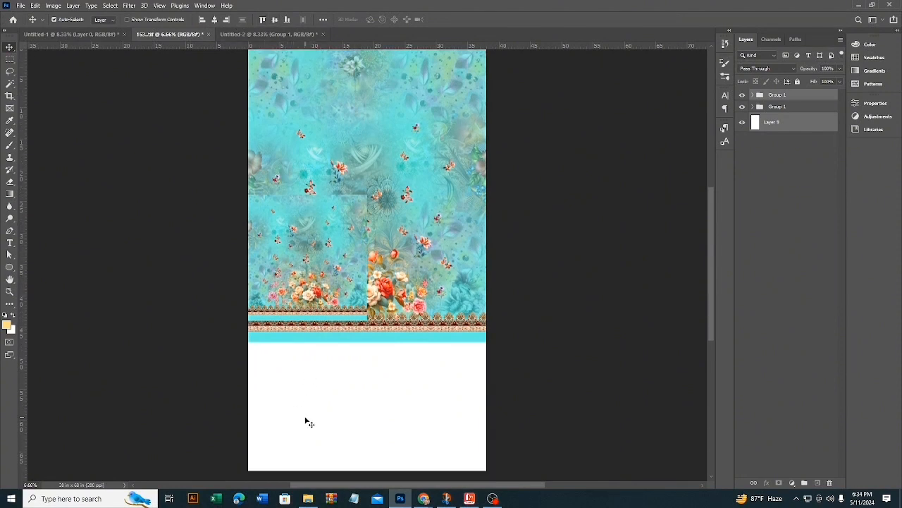
click(287, 19)
scroll(309, 345, down, 2)
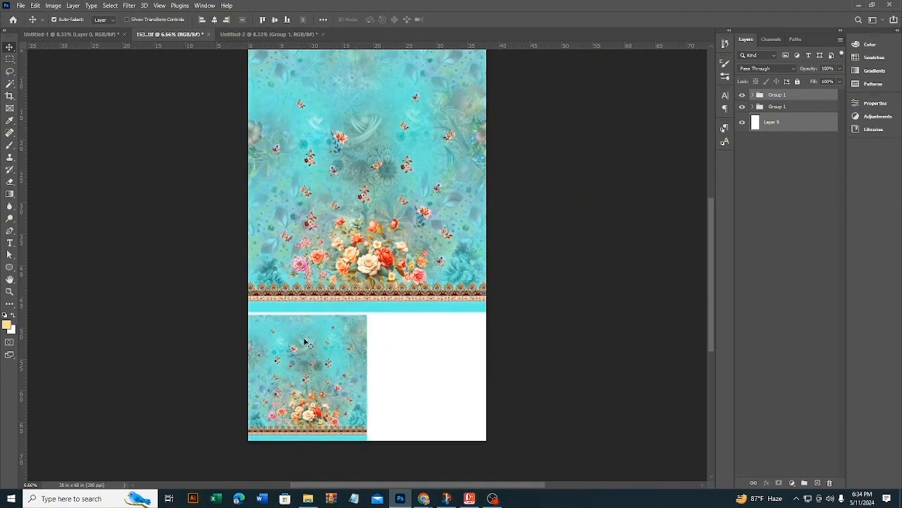
Examine the layers inside the small panel's Group 1, and collapse the group again
click(791, 99)
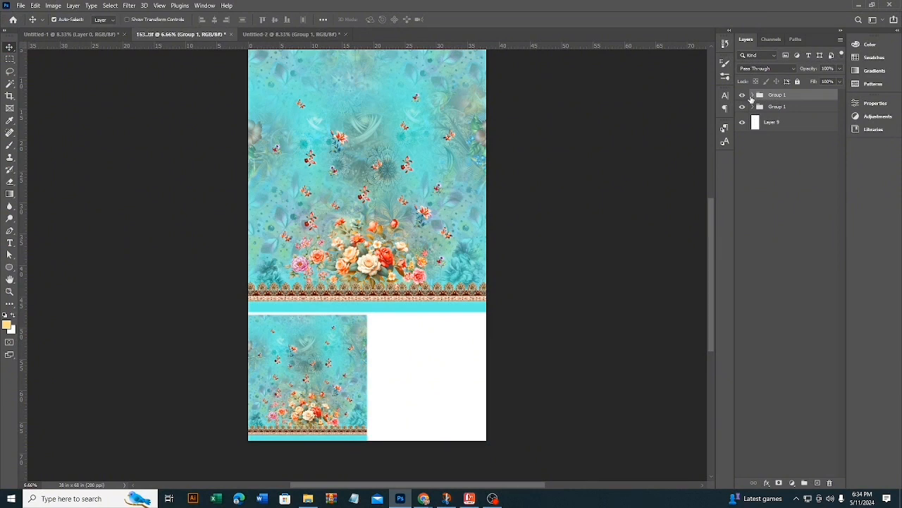
click(752, 98)
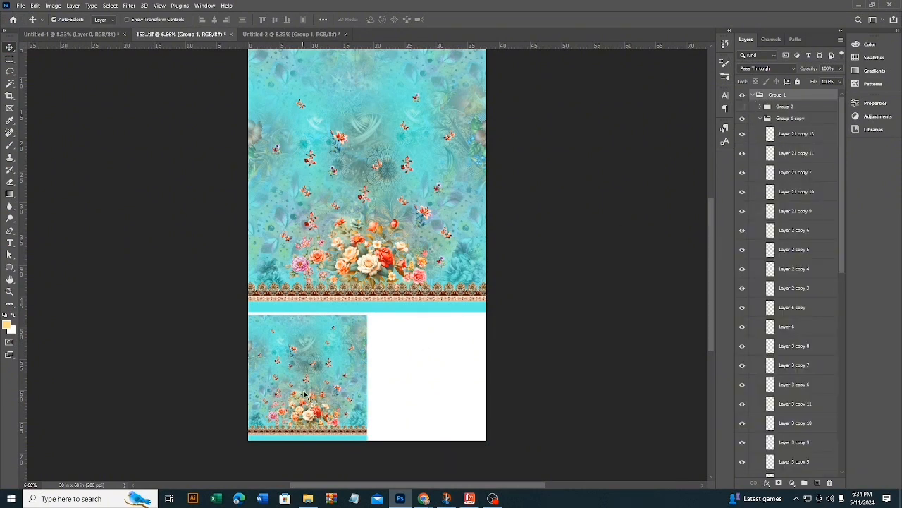
click(753, 97)
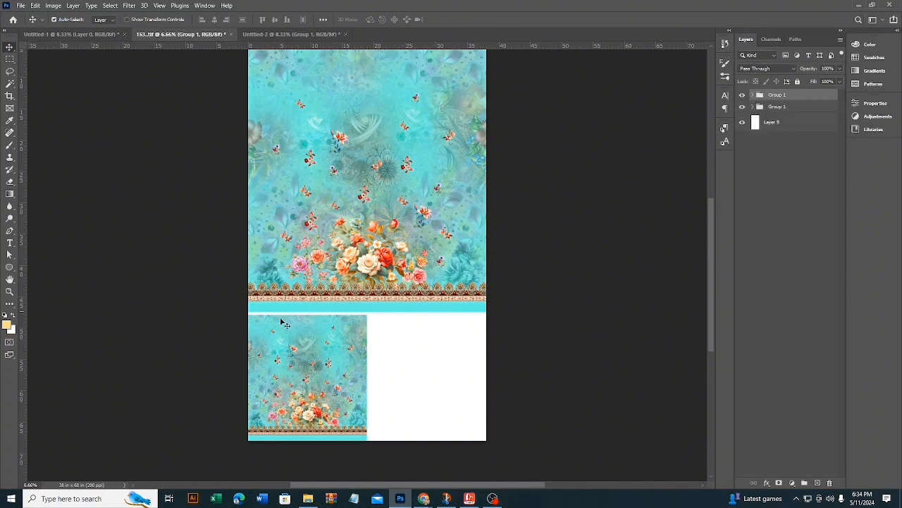
click(300, 356)
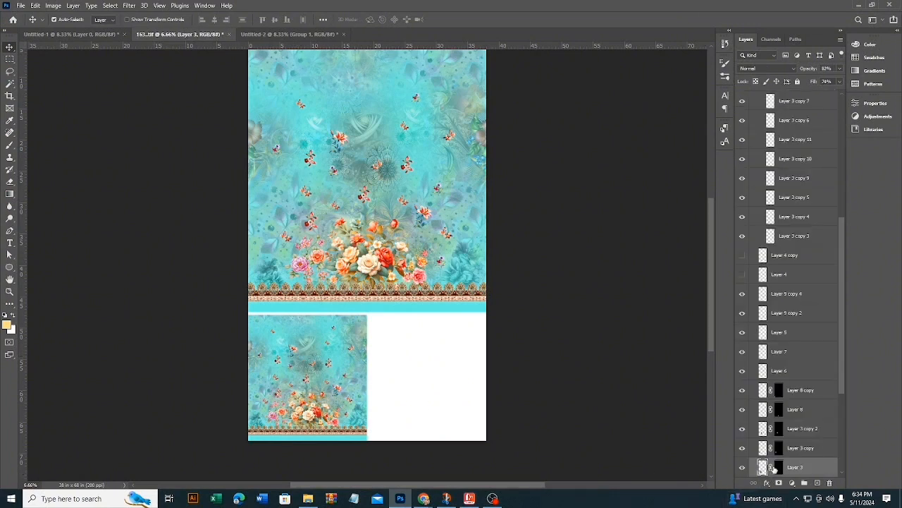
drag(845, 350, 844, 229)
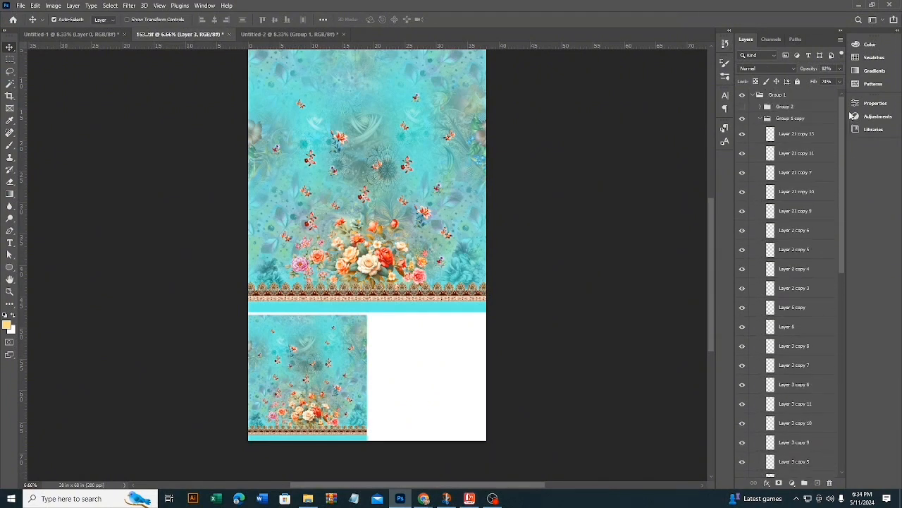
click(753, 96)
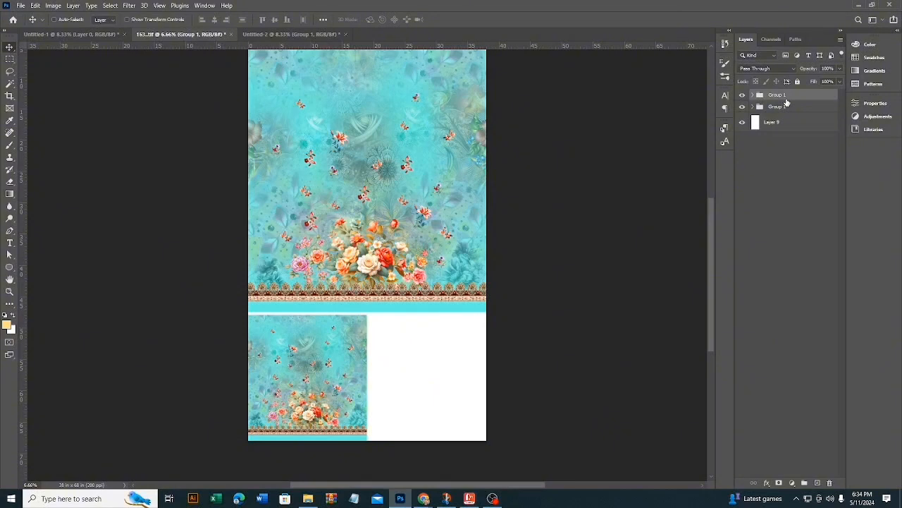
Duplicate the small panel's Group 1 and align the duplicate to the right edge of Layer 9
key(ctrl+j)
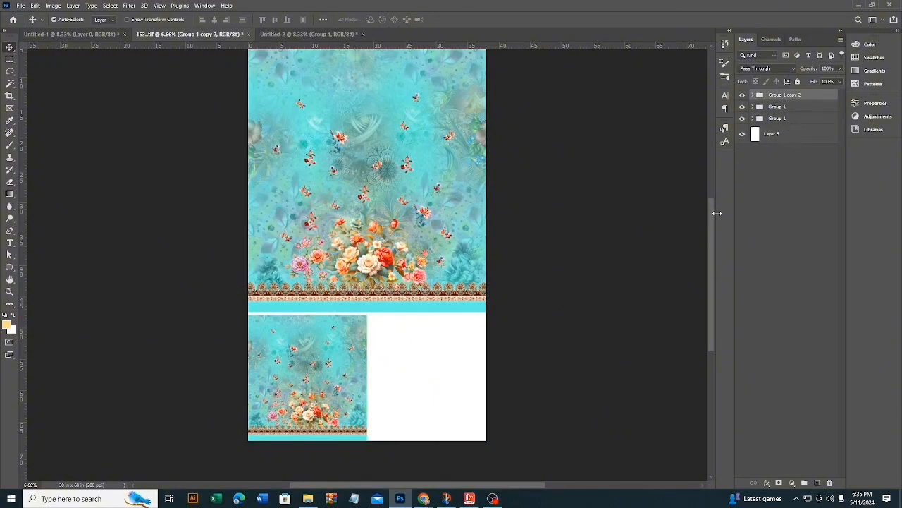
click(773, 141)
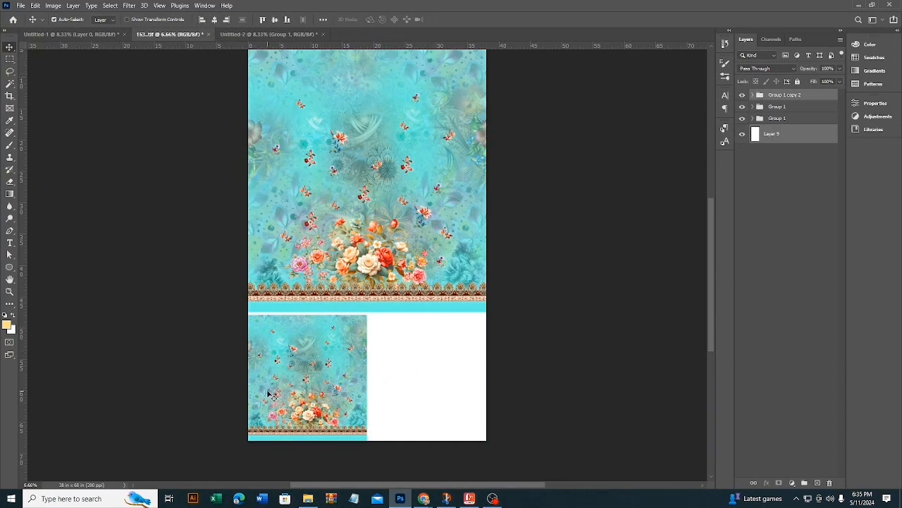
click(227, 22)
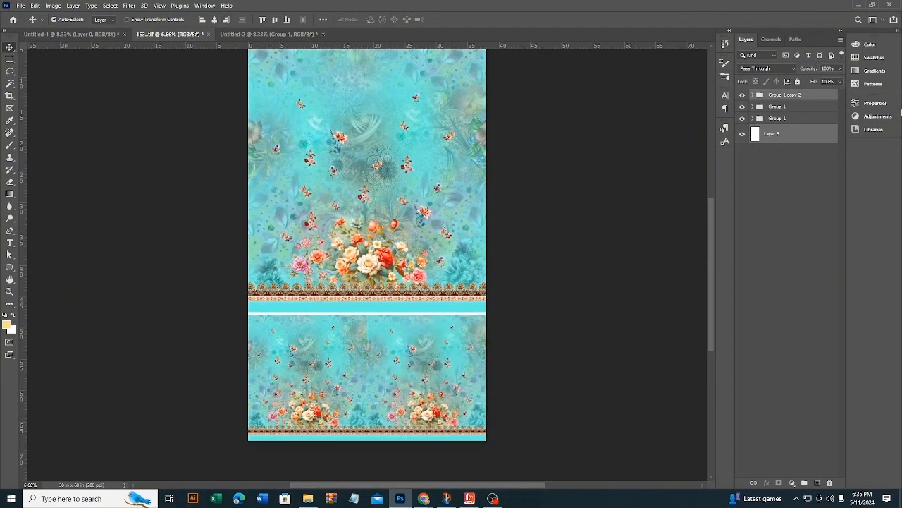
Flip the duplicated small panel, Group 1 copy 2, horizontally so it mirrors the panel beside it
click(790, 98)
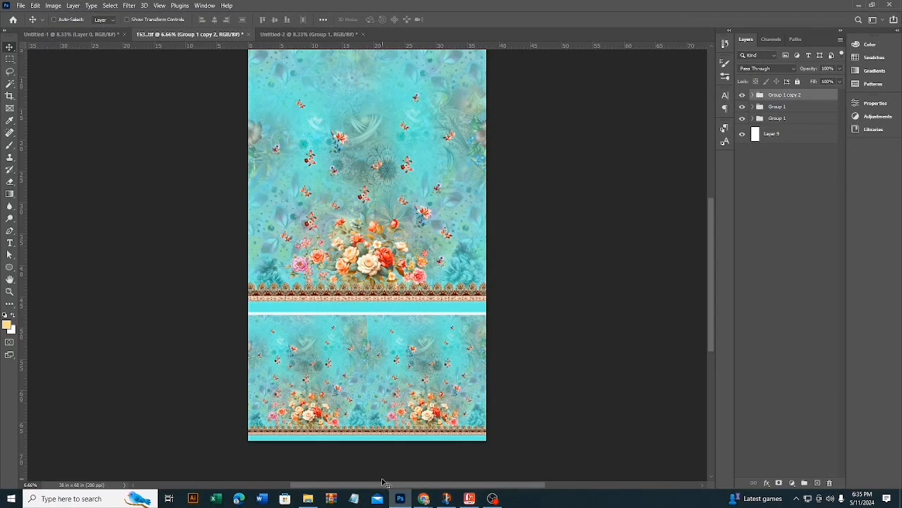
key(ctrl+t)
right_click(415, 371)
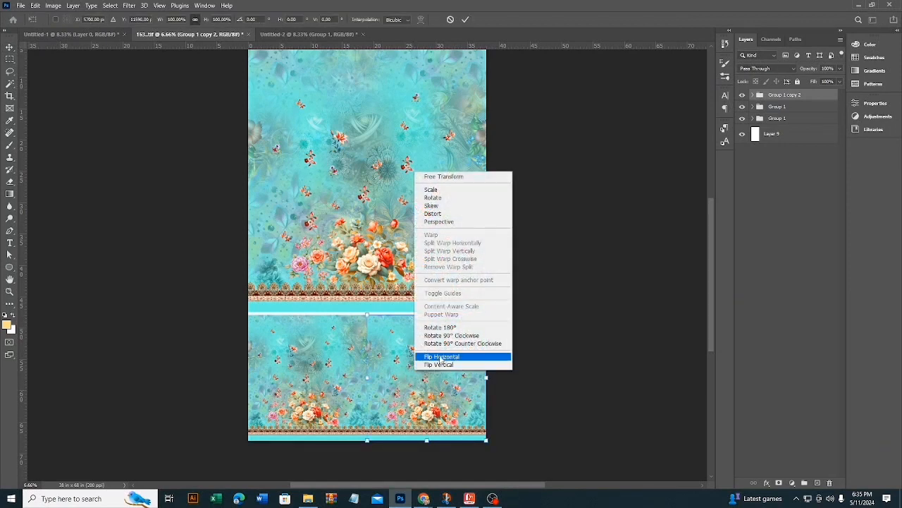
click(438, 364)
click(10, 47)
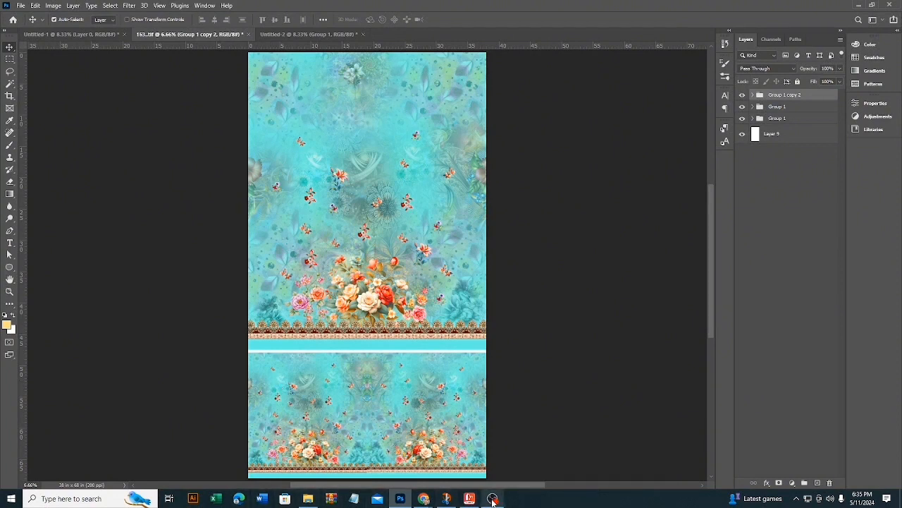
mouse_move(493, 501)
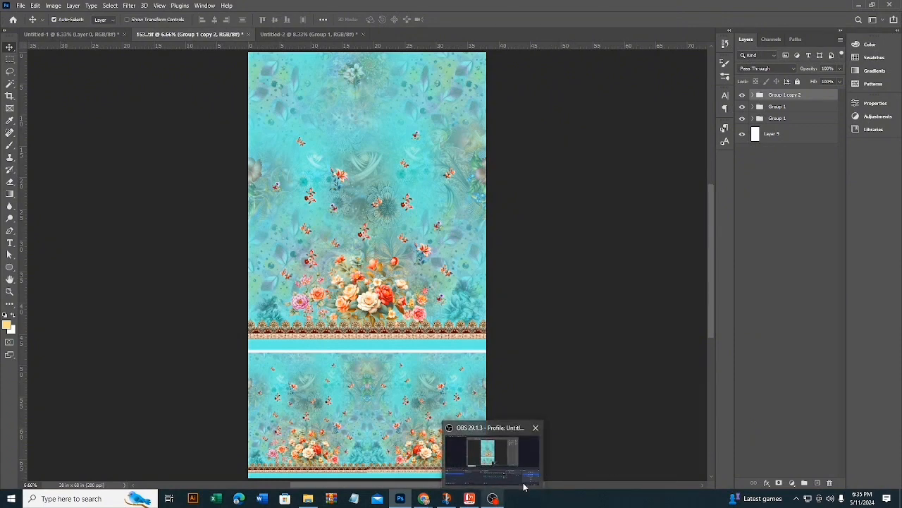